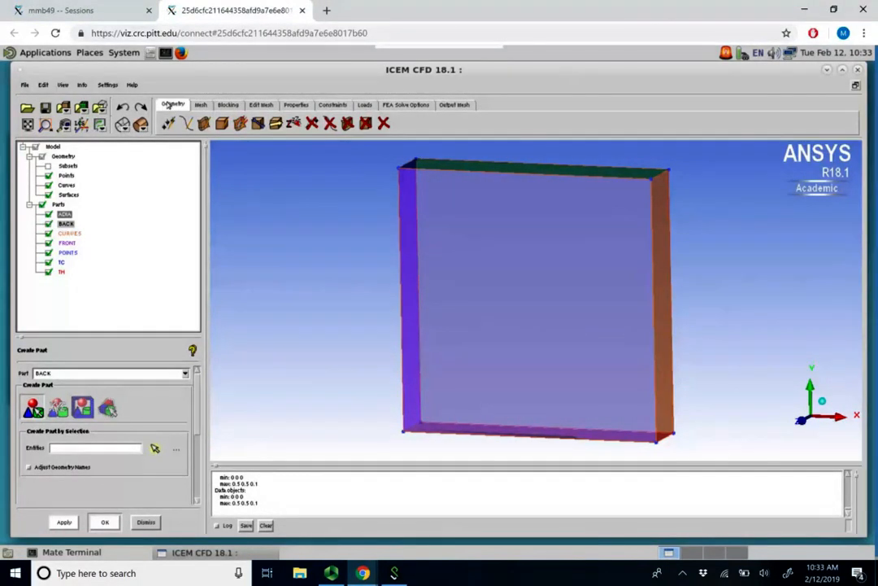
Start creating a block for the cavity and name its part SOLID
click(228, 104)
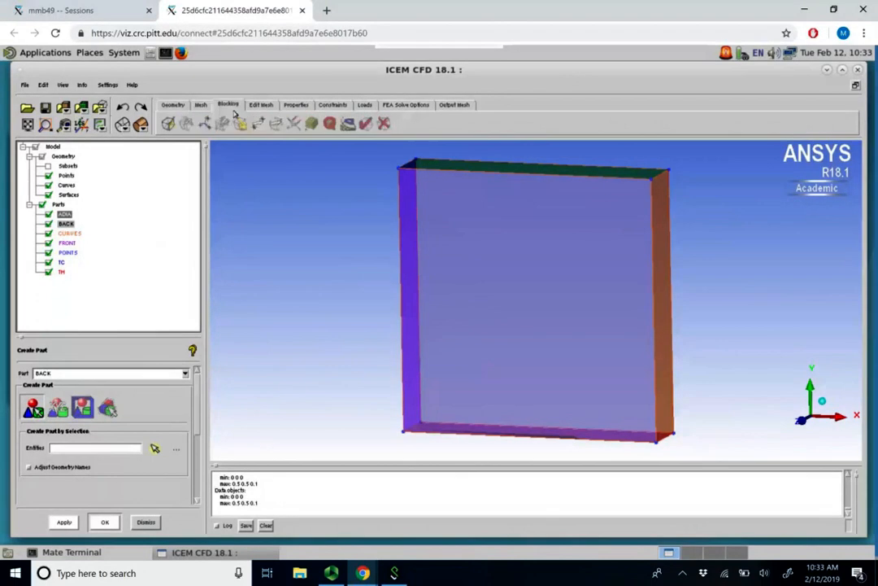
click(168, 124)
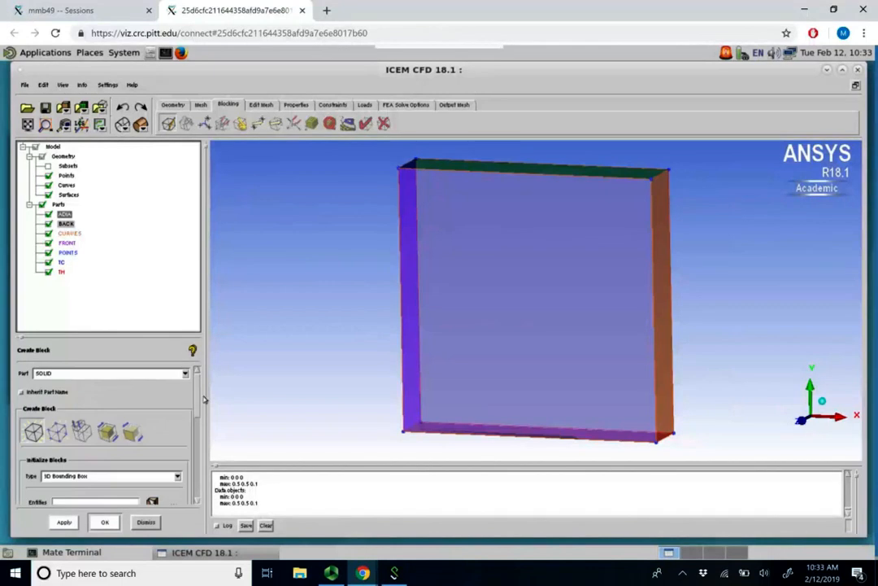
double_click(41, 372)
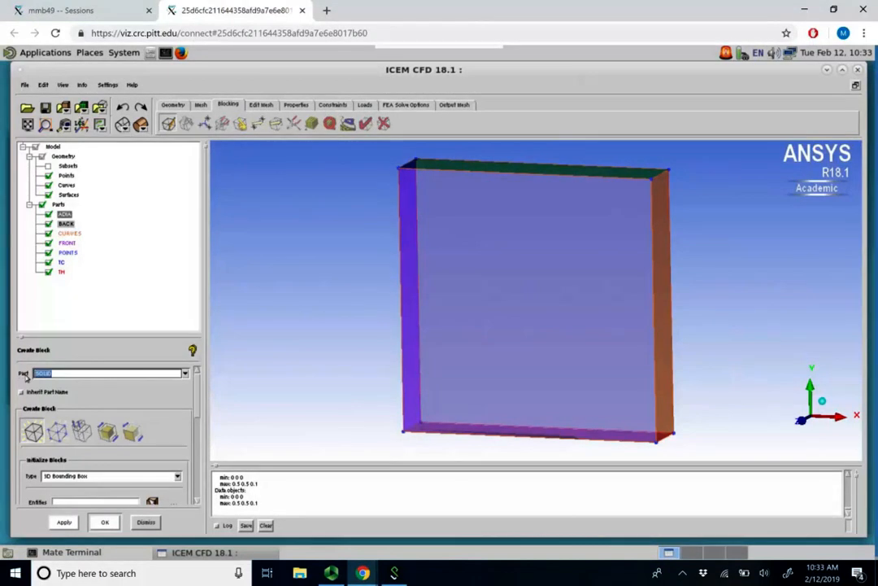
text(Fluid)
drag(56, 374, 22, 381)
text(SOLID)
scroll(202, 403, down, 2)
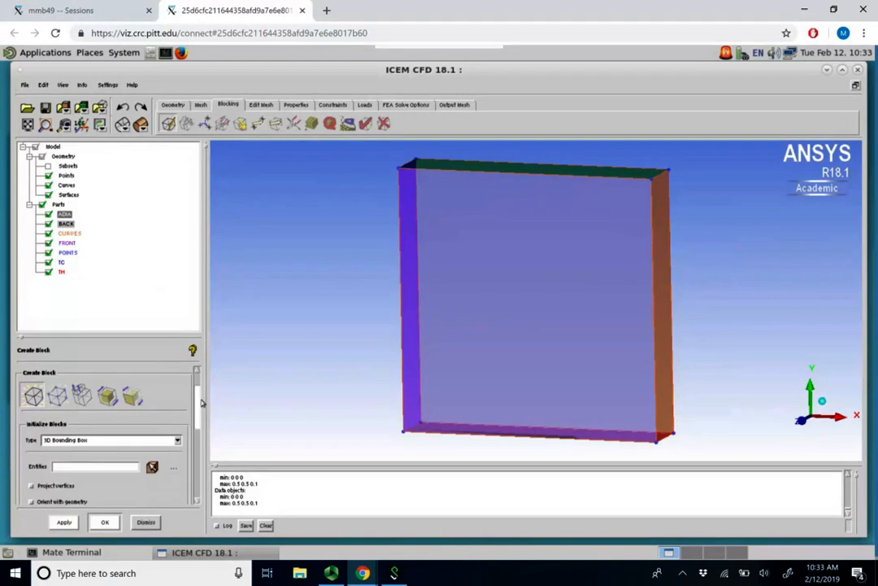
Initialize a 3D Bounding Box block around all the cavity's geometry entities
drag(203, 403, 202, 404)
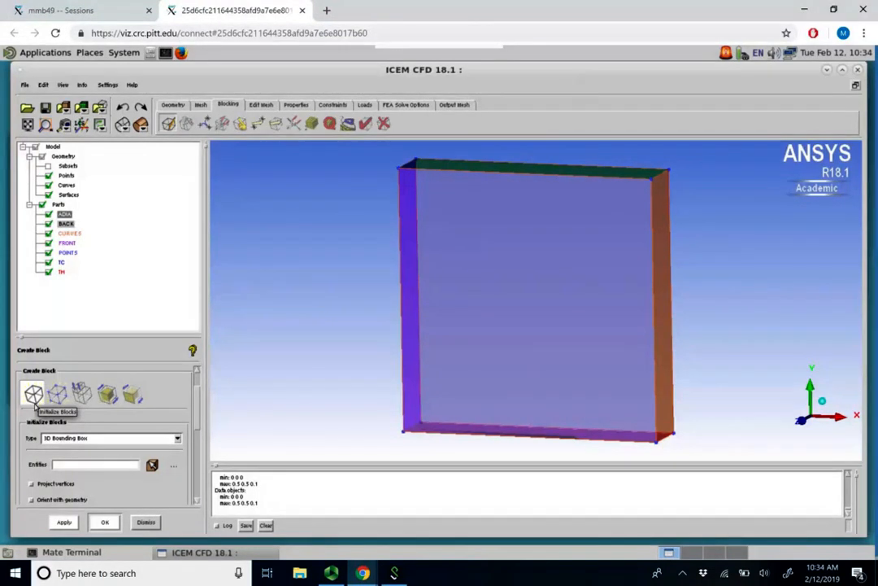
click(178, 439)
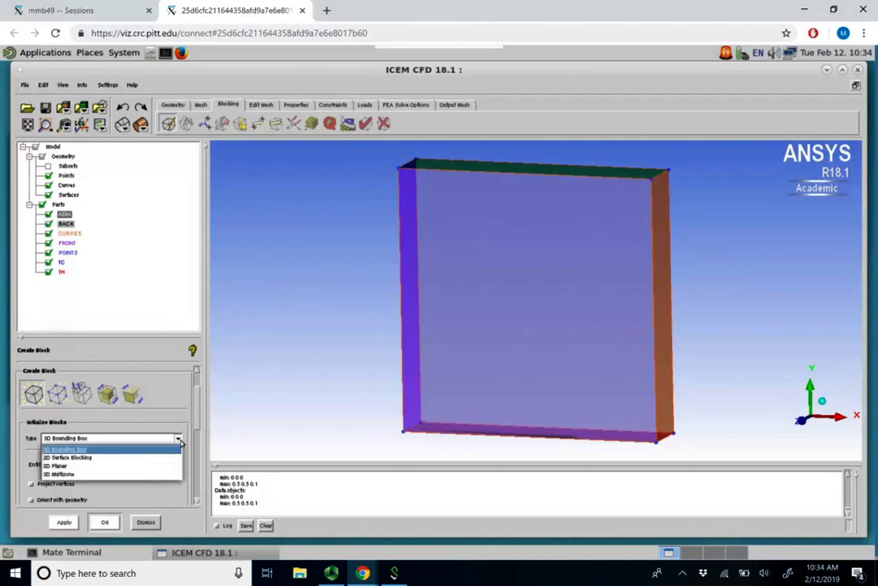
click(83, 450)
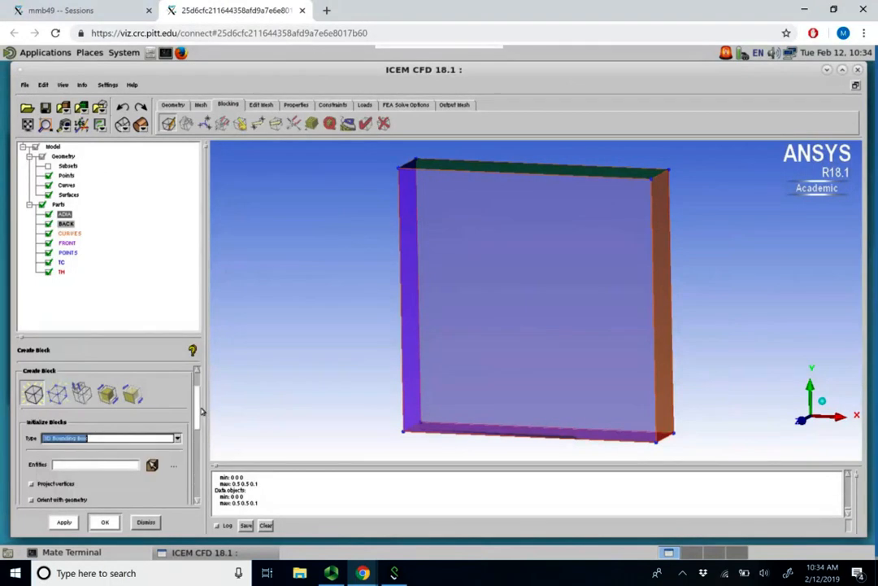
scroll(202, 410, down, 2)
click(152, 410)
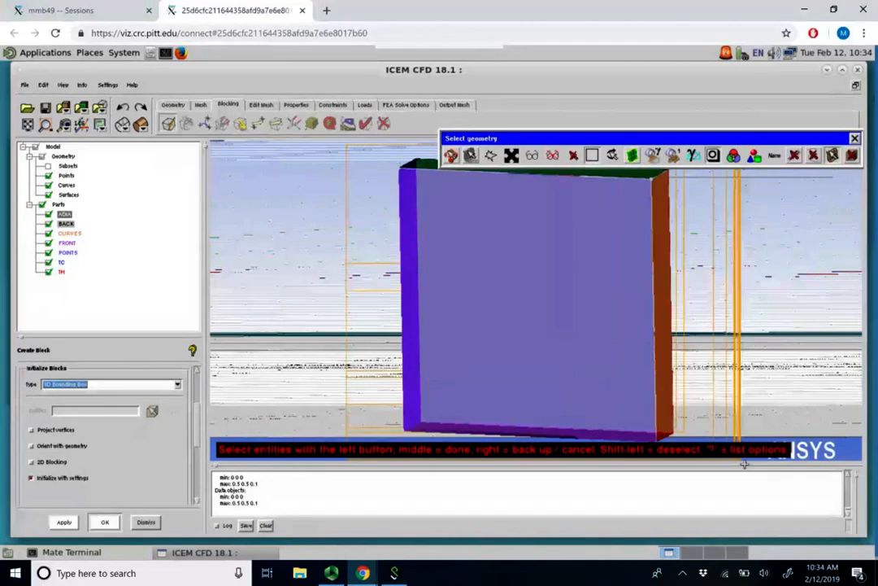
drag(745, 463, 744, 462)
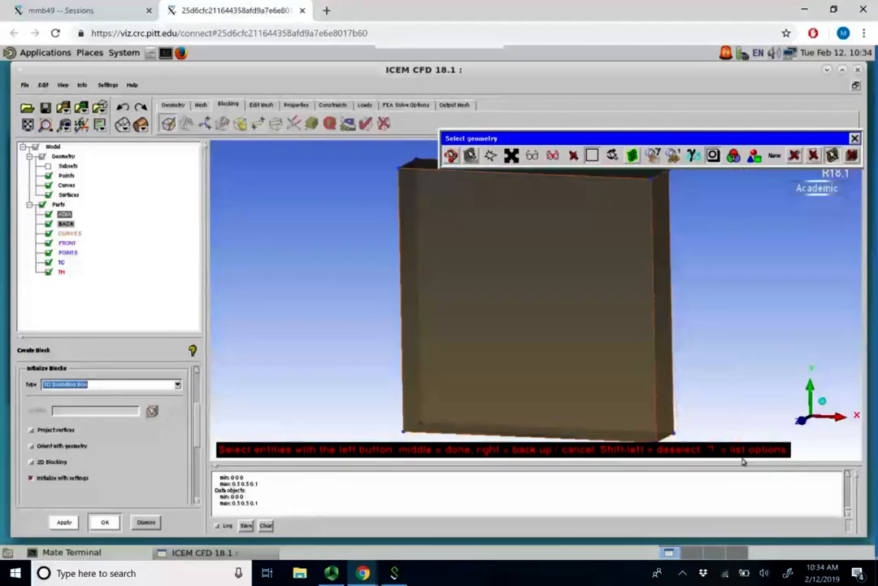
middle_click(508, 331)
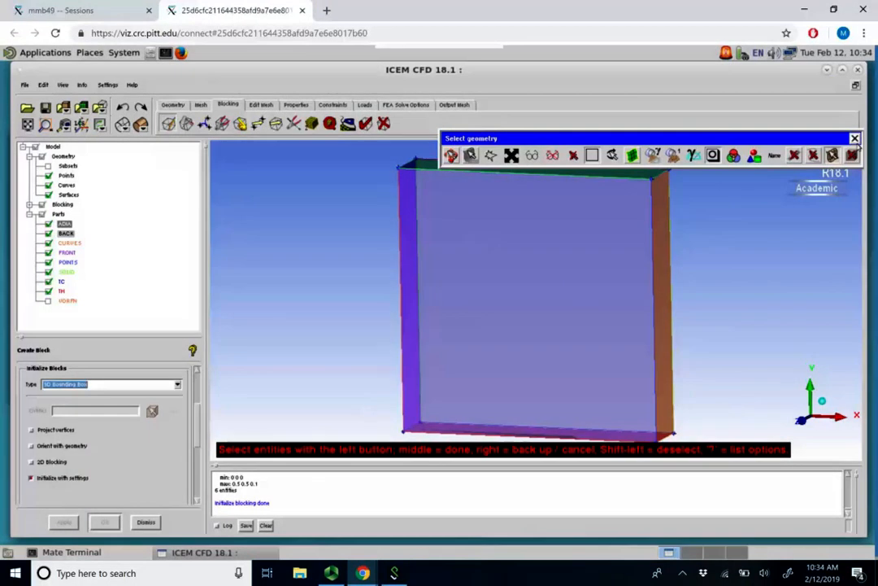
click(855, 138)
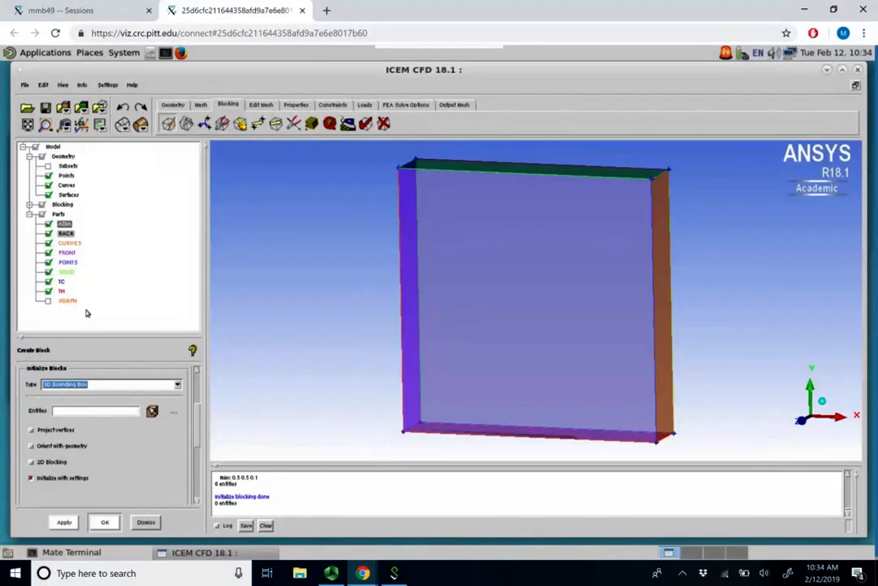
Briefly view the blocking vertices, and display the blocks as solid
click(30, 205)
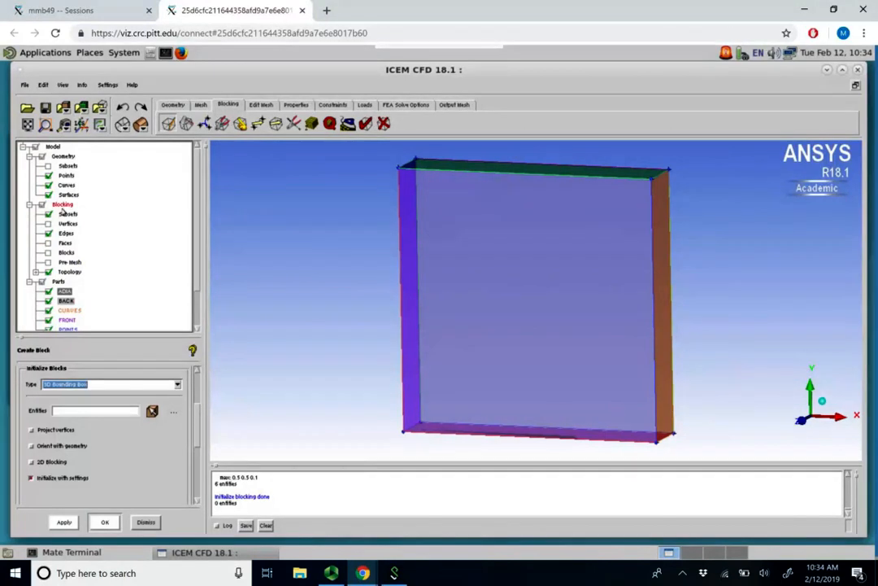
click(48, 224)
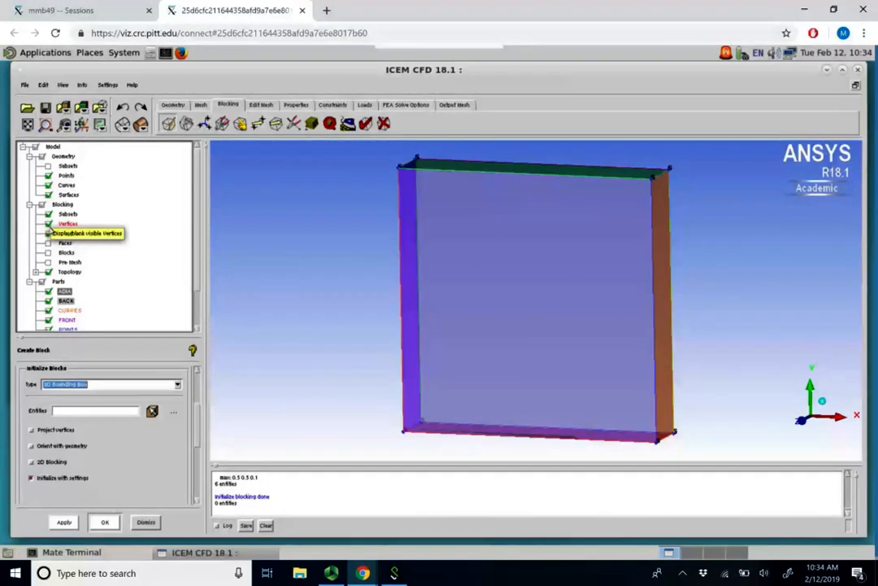
click(50, 226)
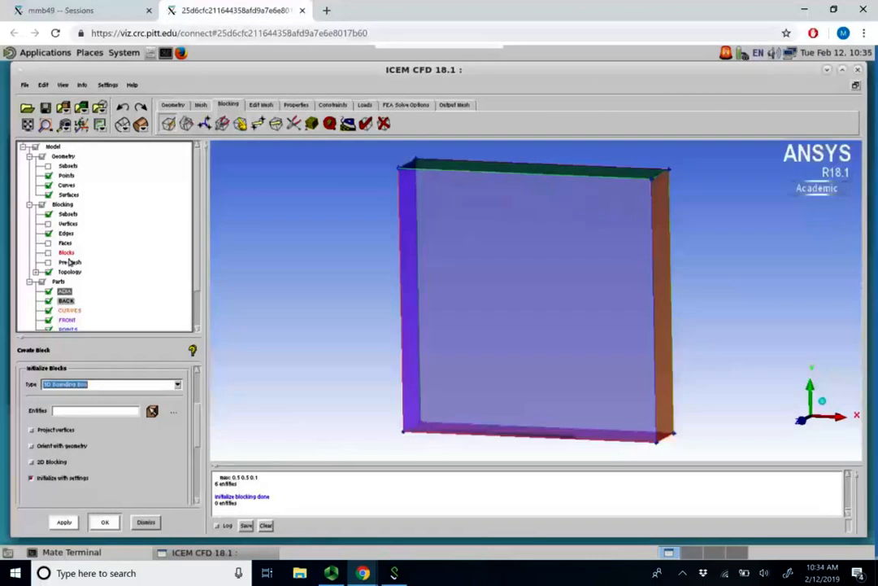
click(48, 252)
right_click(68, 259)
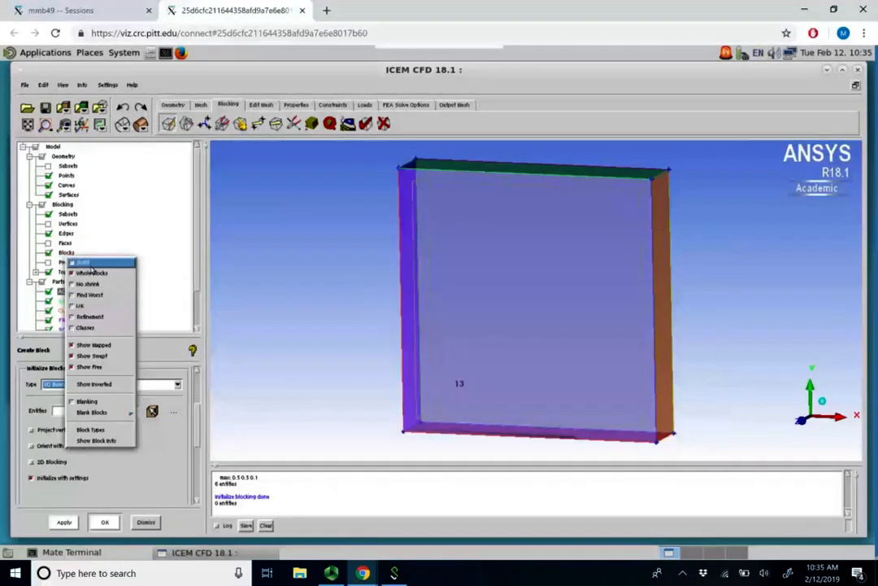
click(88, 262)
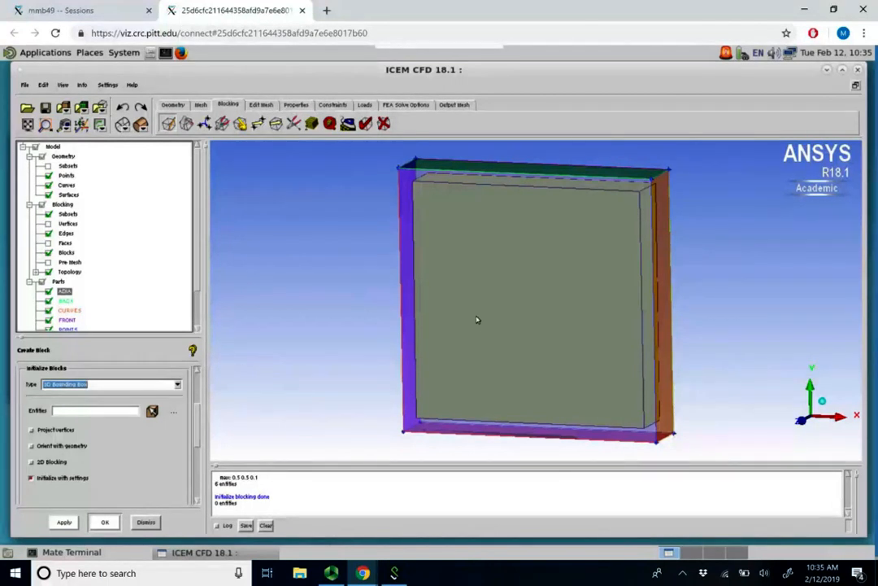
Open the pre-mesh edge parameters and hide the geometry's curves and surfaces
click(311, 123)
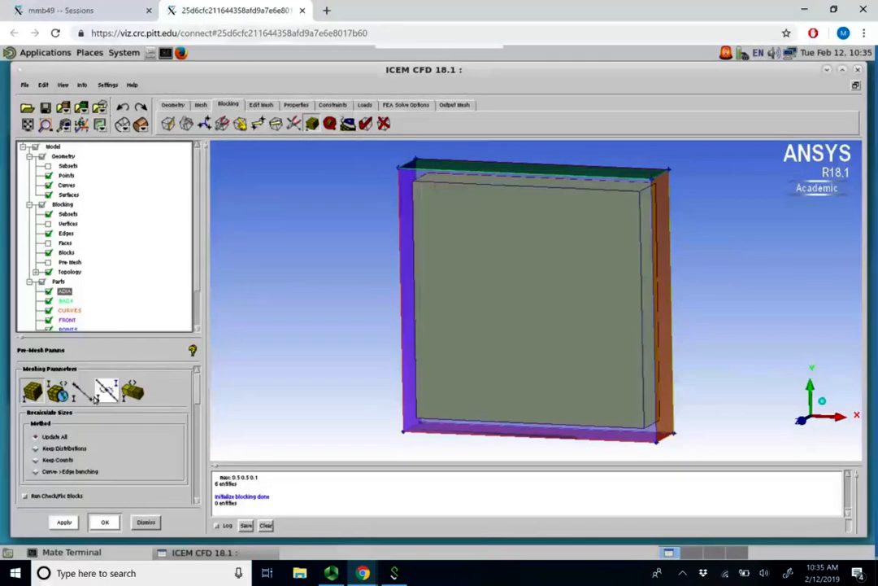
click(103, 393)
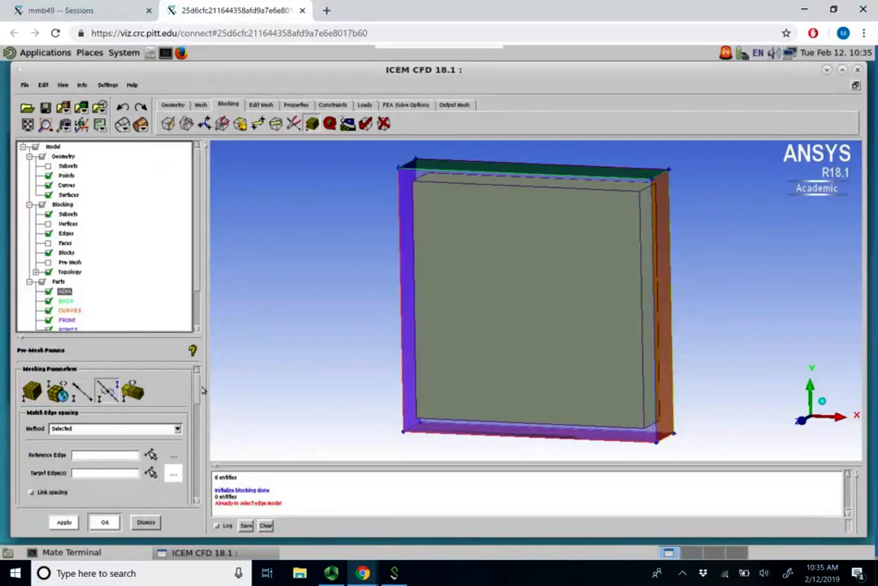
click(82, 391)
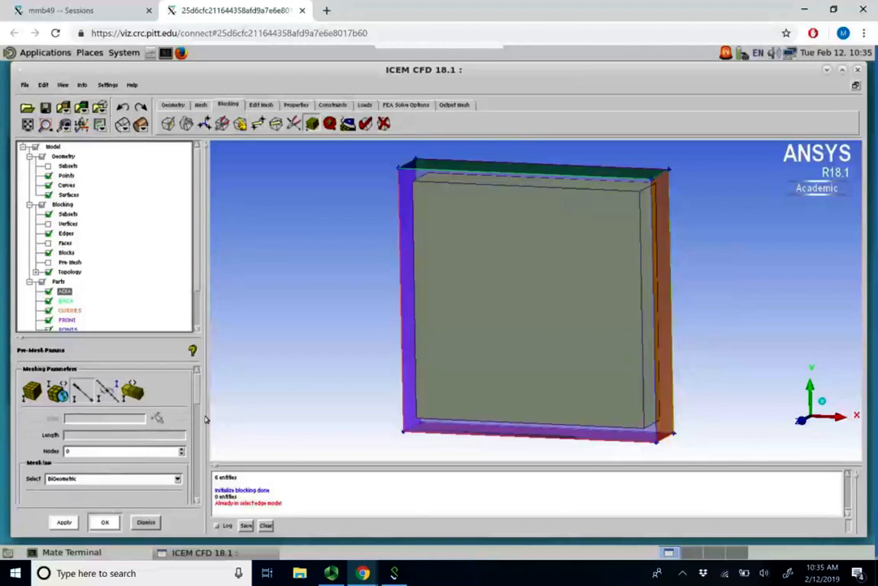
scroll(195, 410, down, 2)
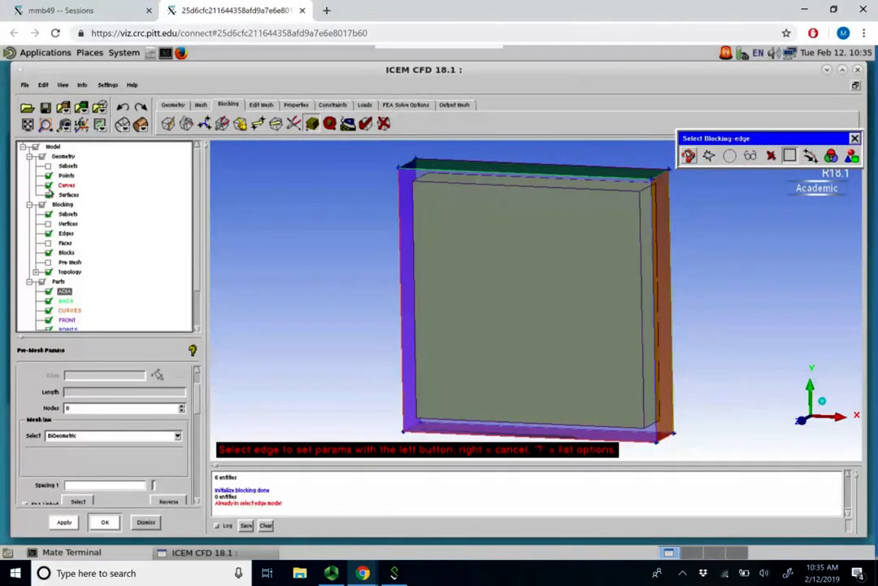
click(48, 187)
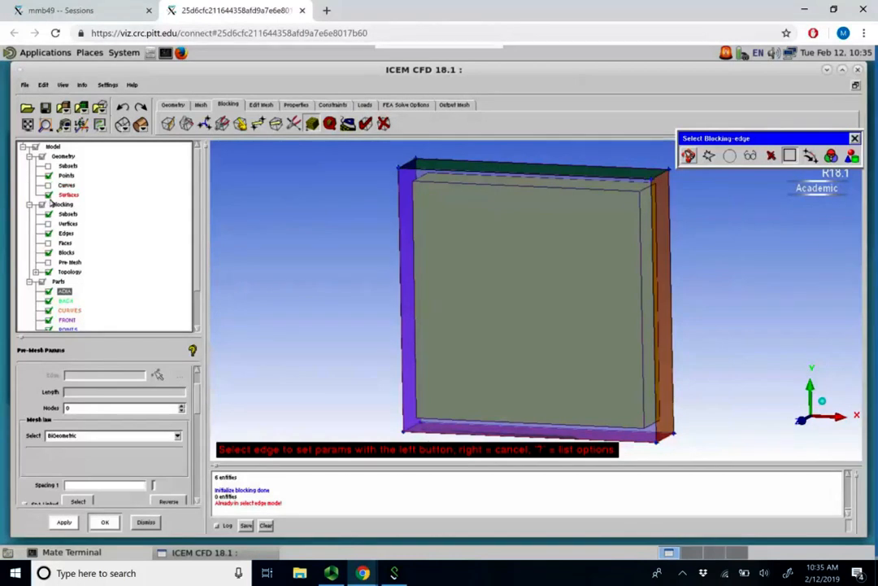
click(48, 195)
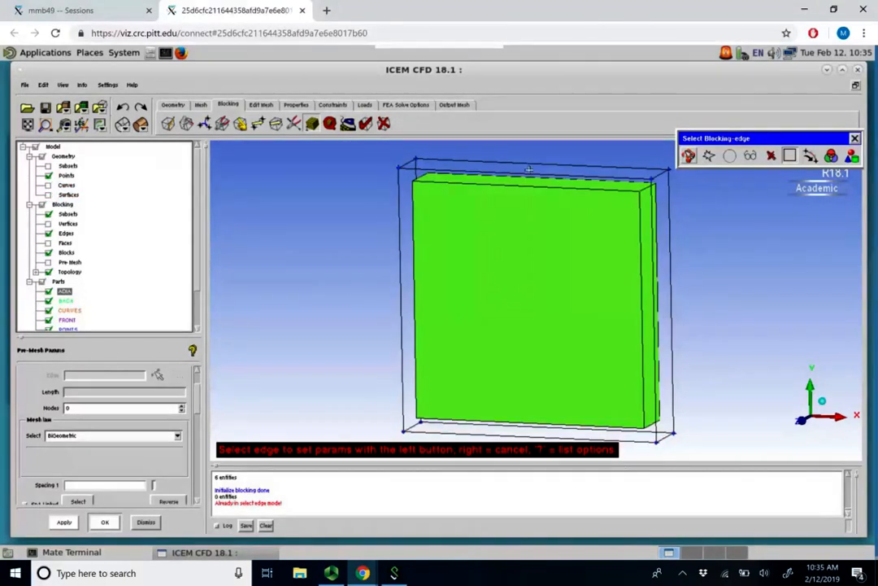
Set the front-left vertical block edge to 21 nodes with the BiGeometric mesh law
click(402, 266)
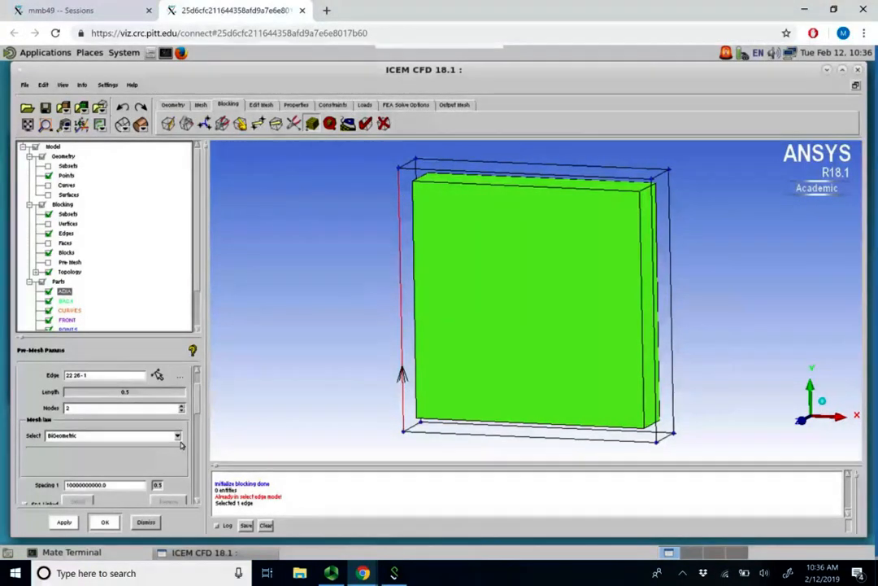
scroll(201, 409, down, 1)
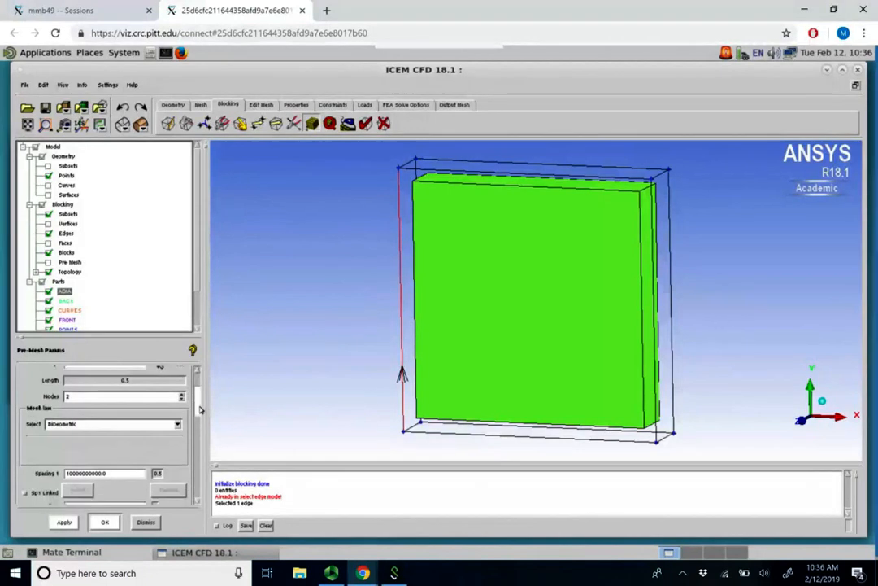
scroll(200, 411, down, 1)
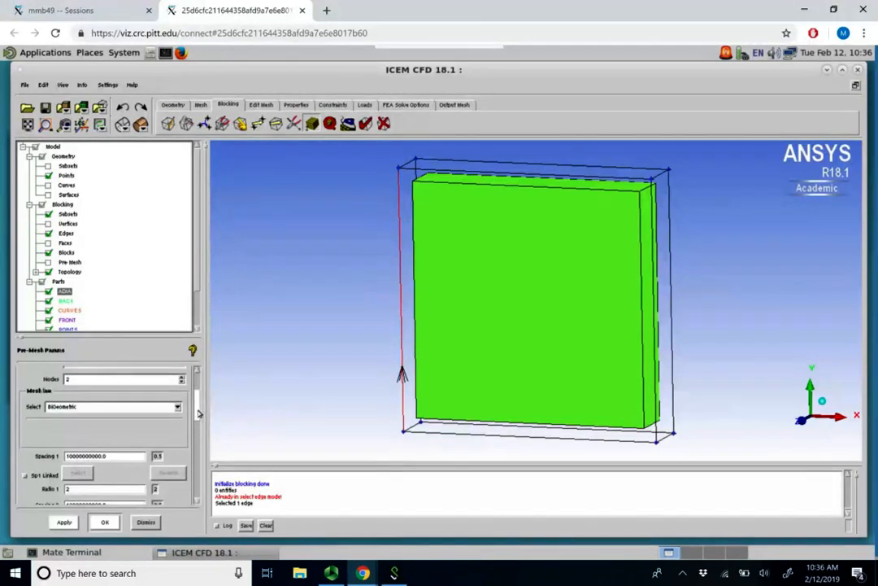
click(179, 410)
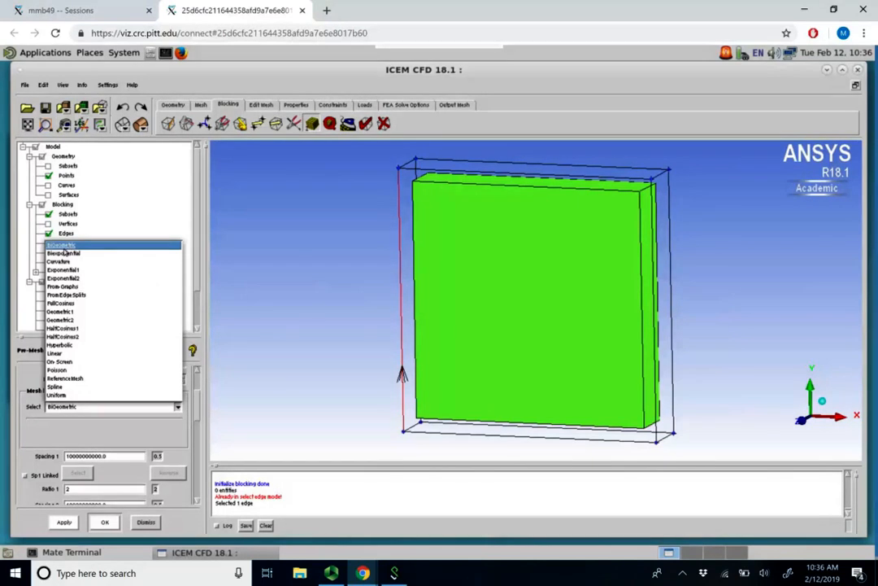
click(64, 247)
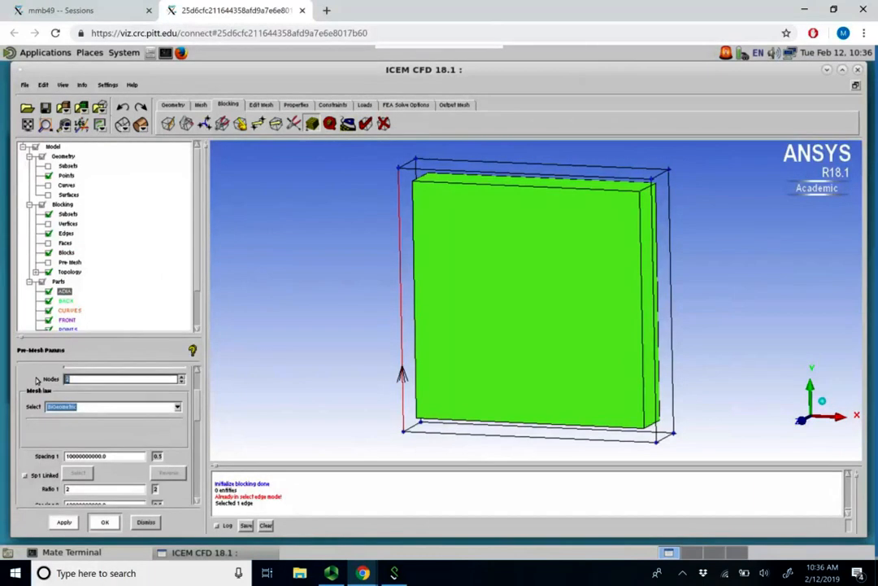
text(21)
key(Return)
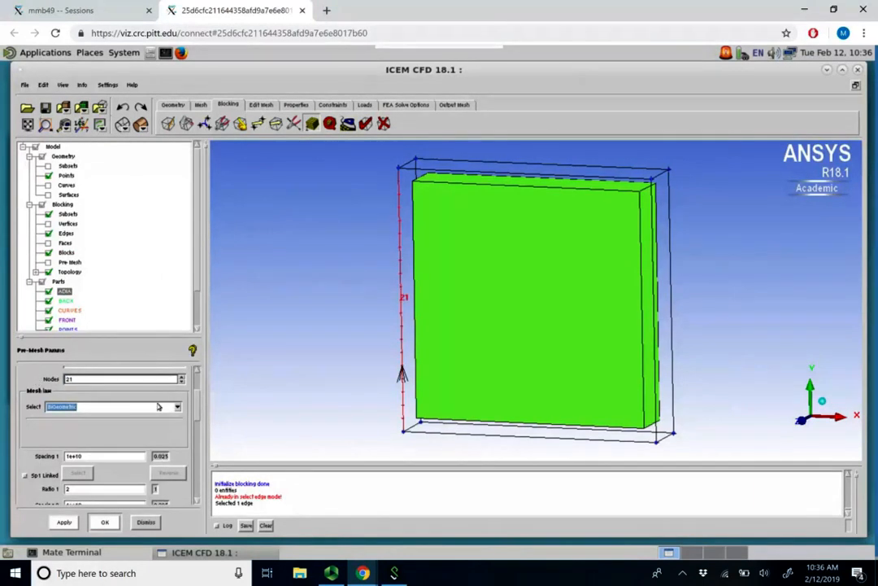
Copy the vertical edge's mesh parameters to all parallel edges and apply them
scroll(164, 431, down, 2)
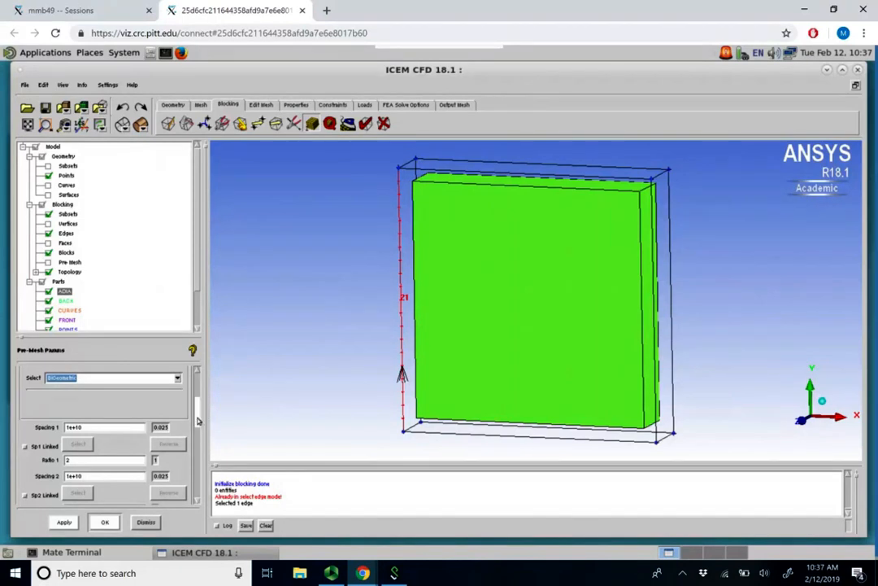
scroll(195, 437, down, 5)
scroll(194, 440, down, 3)
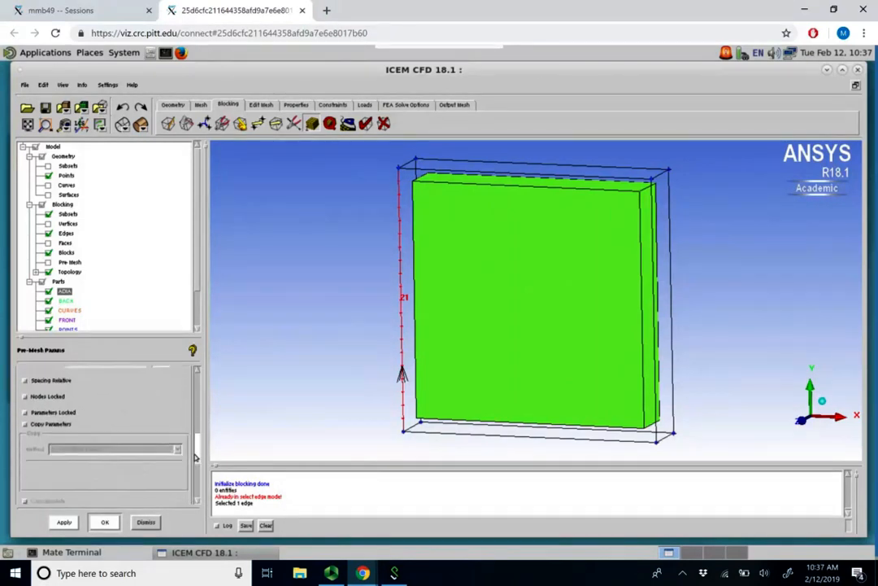
click(52, 402)
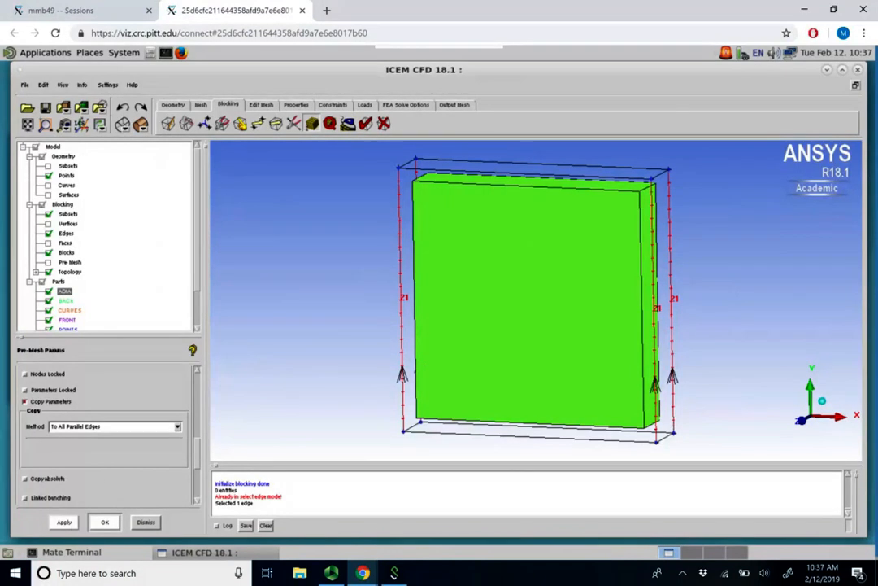
click(65, 522)
Set a top horizontal block edge to 21 nodes, copying its parameters to all parallel edges, and accept the edge parameters
drag(200, 453, 198, 367)
click(157, 411)
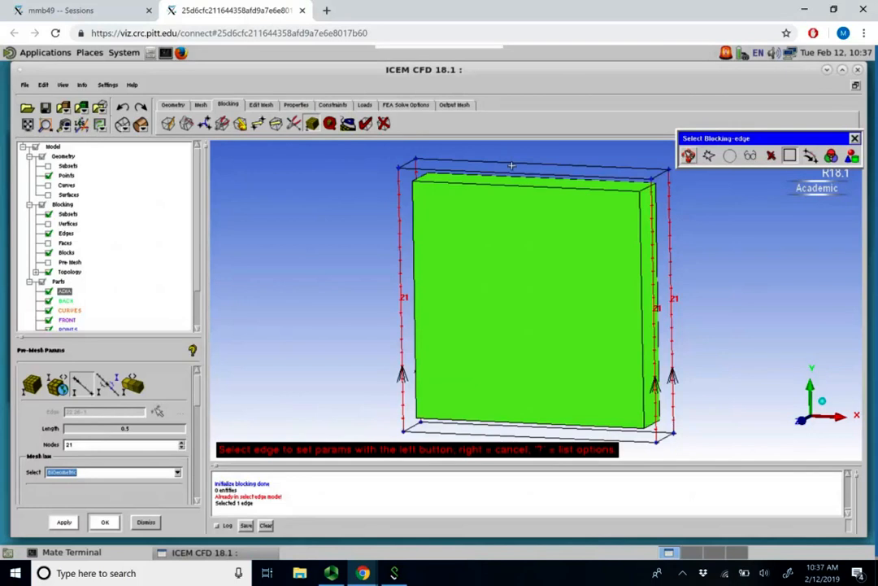
click(512, 165)
click(84, 447)
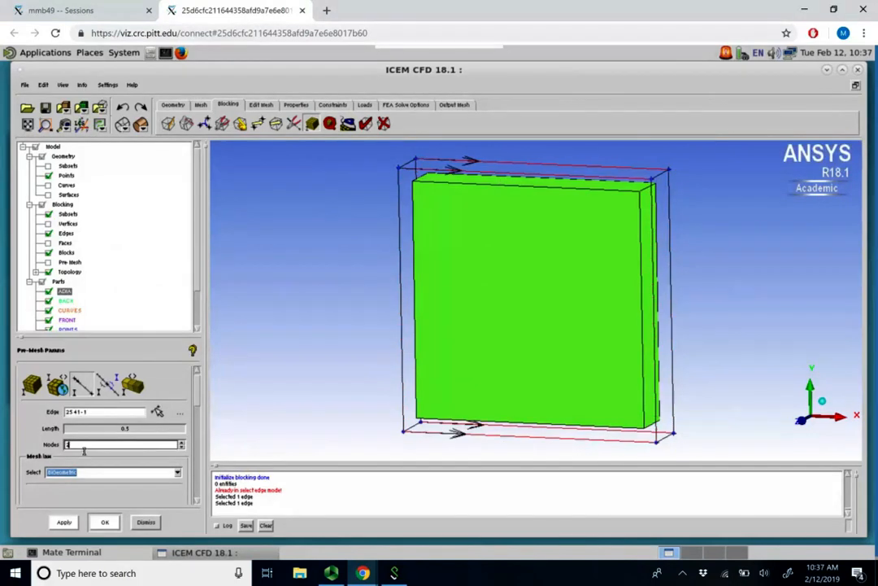
text(21)
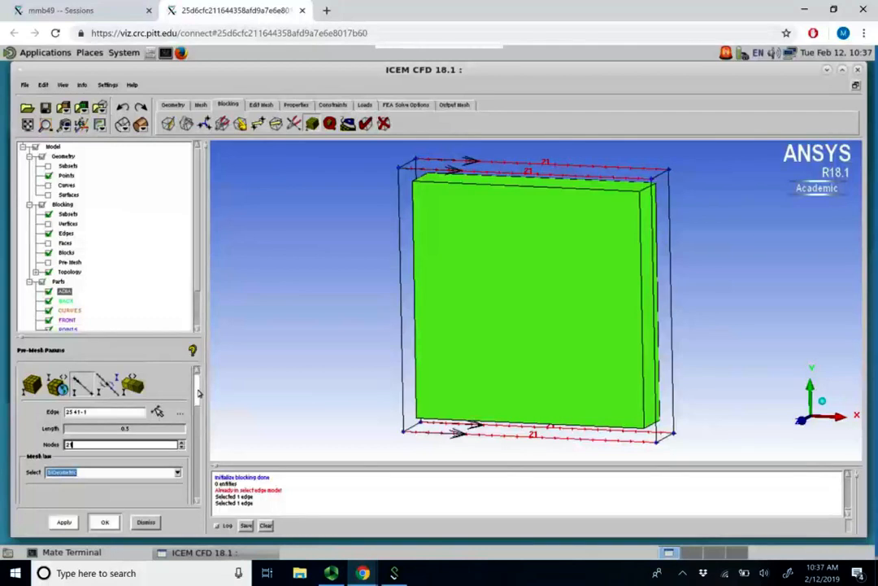
scroll(198, 394, down, 5)
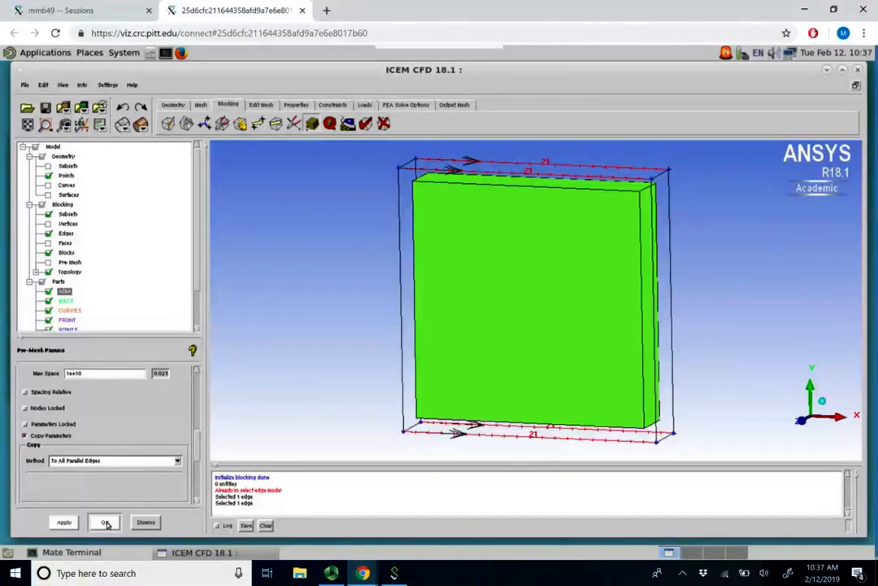
click(107, 524)
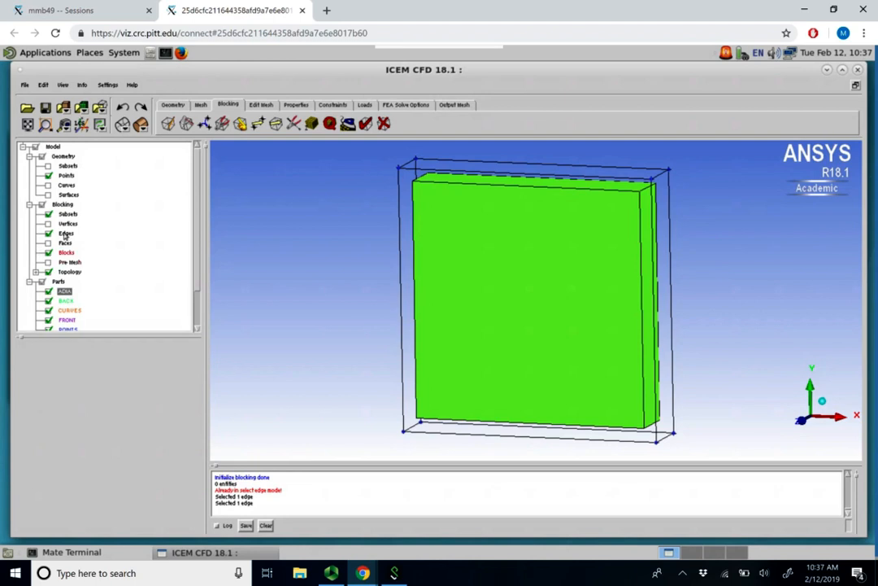
Hide the blocks and display the pre-mesh, re-meshing the out-of-date parts, in a straight-on view of the XY plane
click(49, 253)
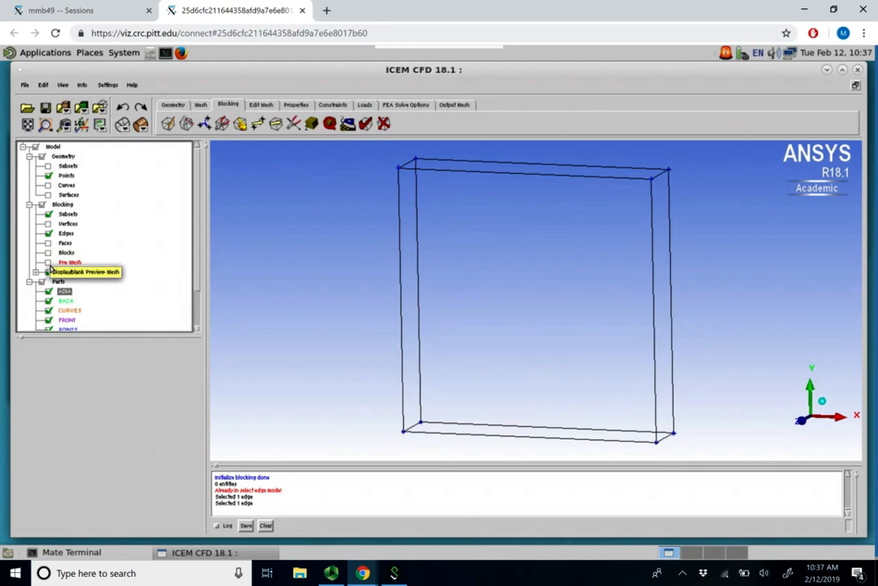
click(48, 263)
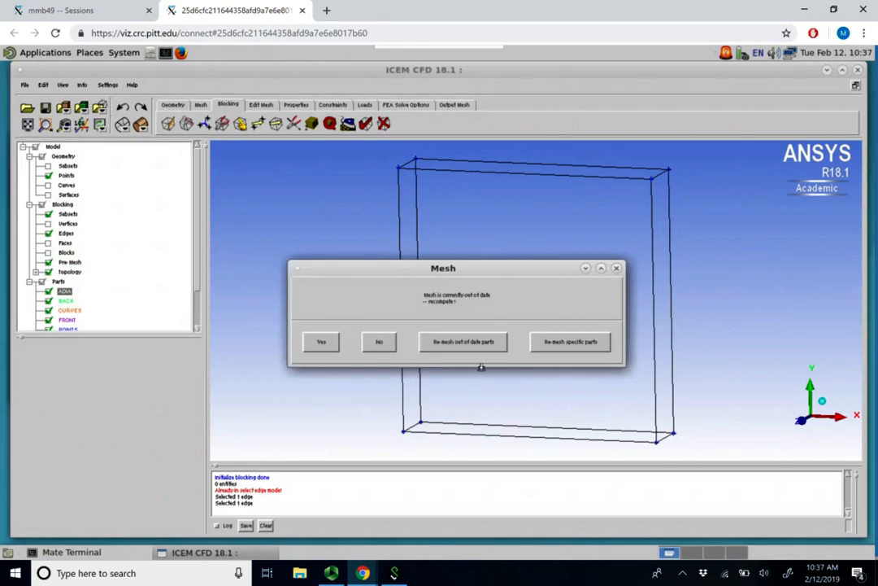
click(470, 344)
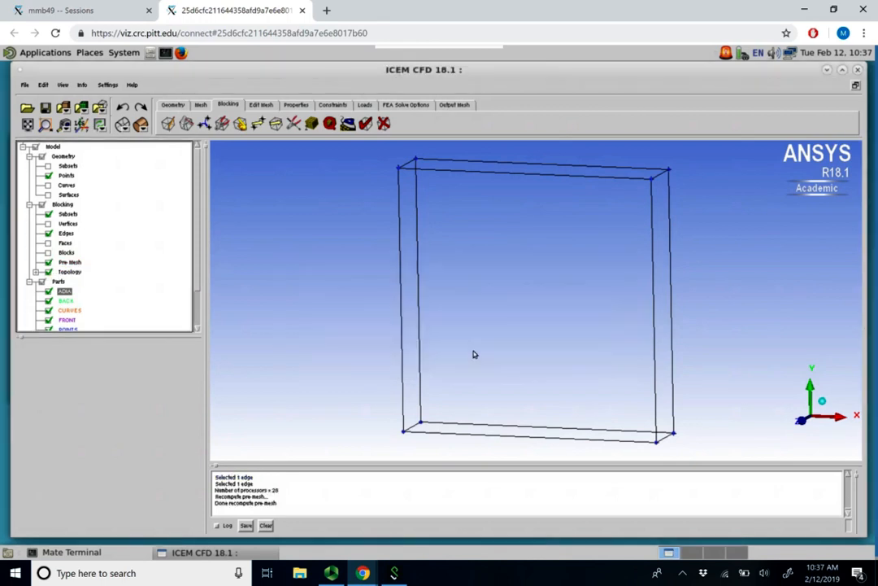
click(804, 421)
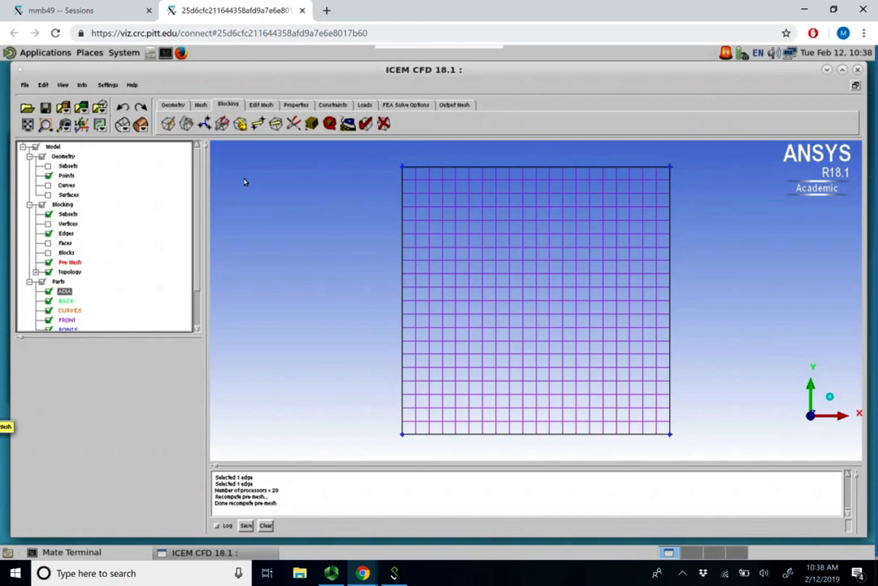
Convert the pre-mesh to an unstructured mesh and display its volume elements
right_click(69, 265)
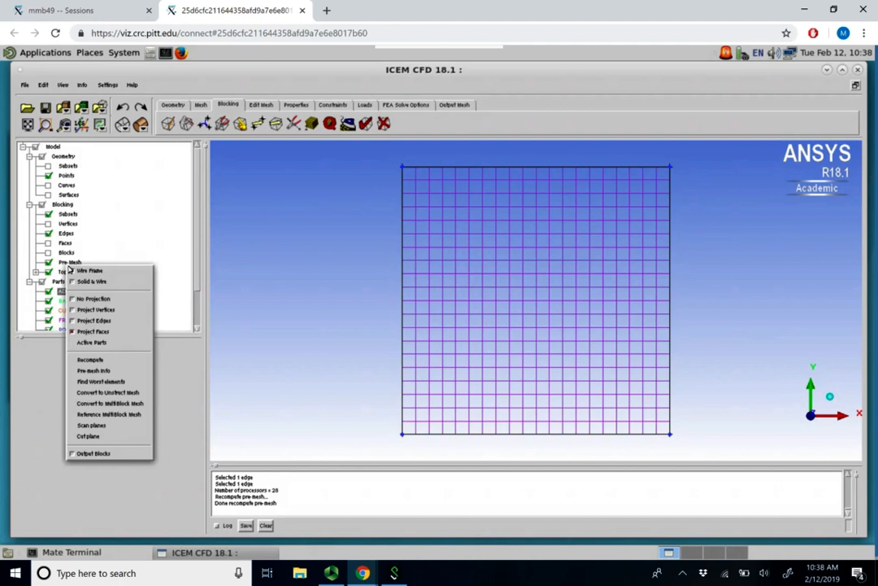
click(132, 394)
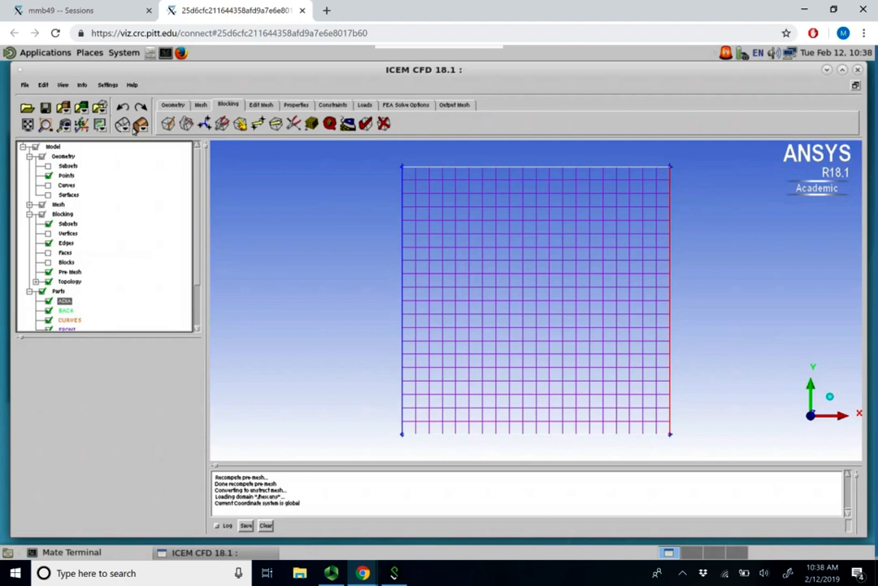
click(30, 205)
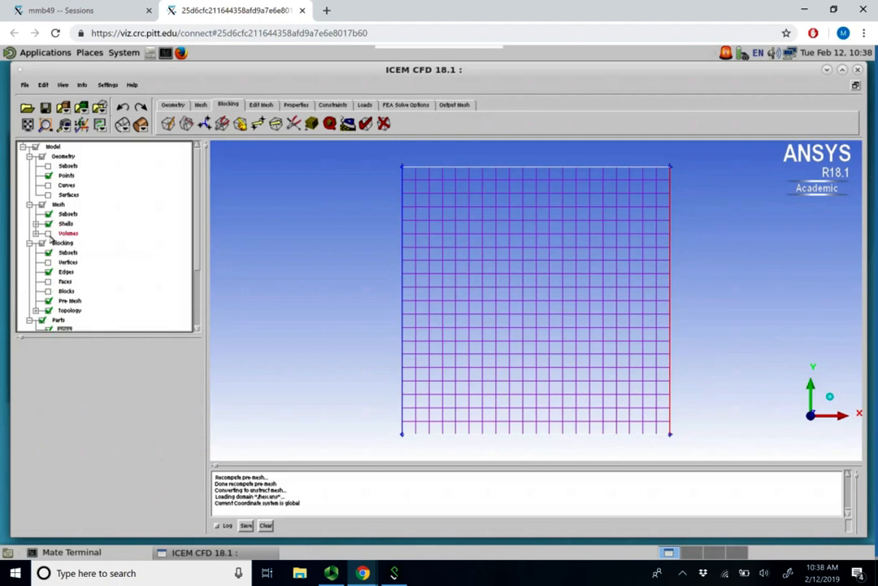
click(48, 233)
Examine the unstructured hex mesh from several angles, checking its side faces and thickness, and review the list of parts
drag(617, 338, 706, 298)
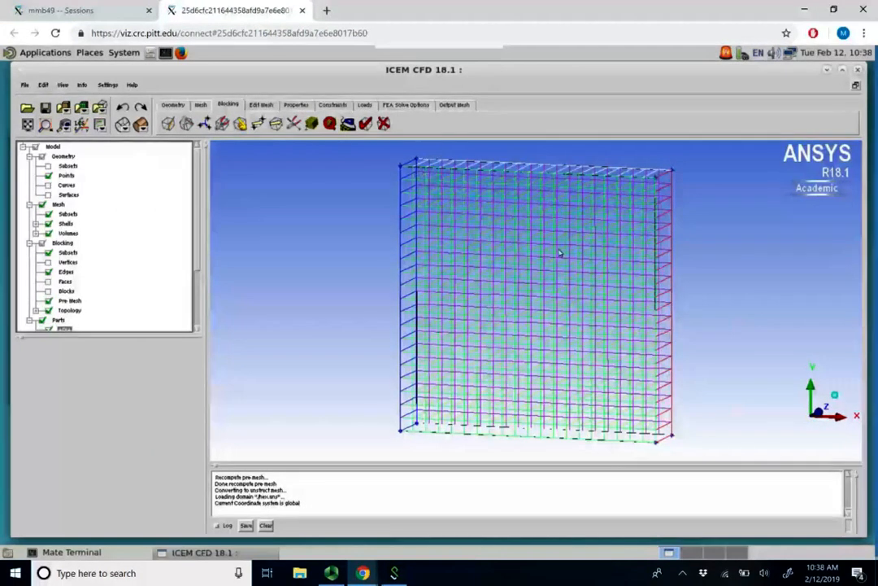
drag(557, 278, 436, 183)
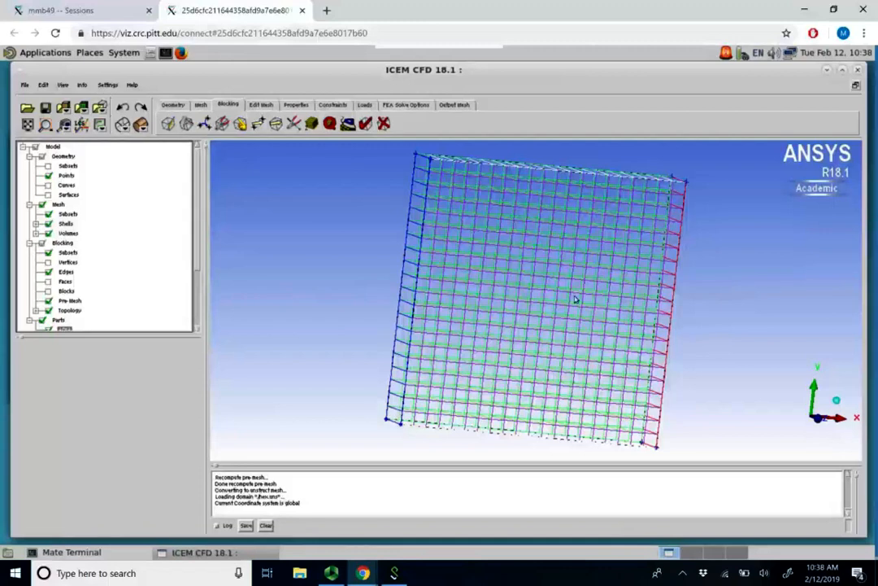
drag(575, 299, 529, 297)
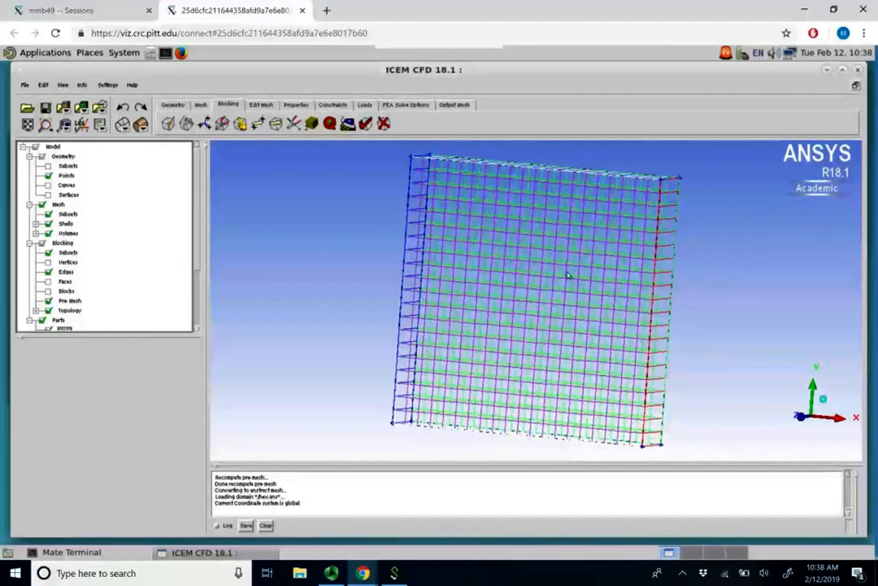
drag(567, 277, 533, 166)
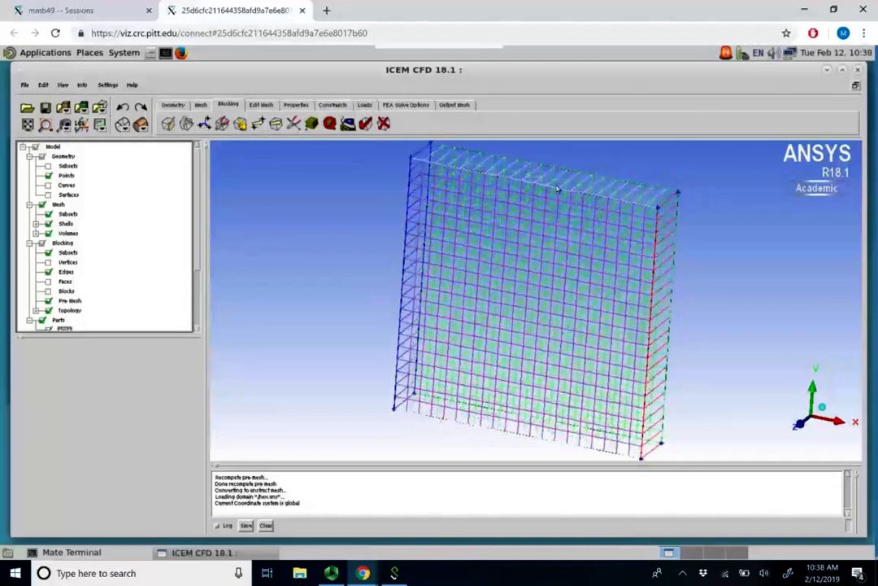
drag(596, 262, 612, 173)
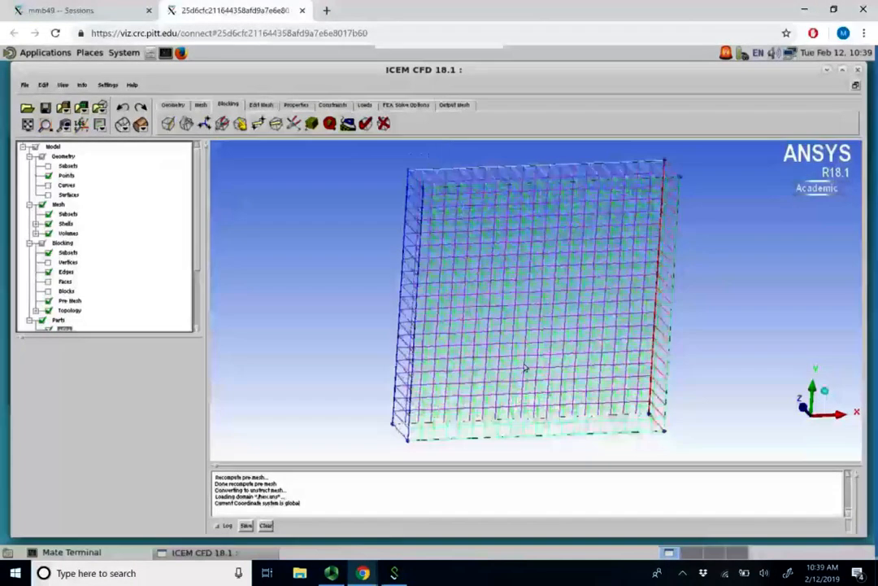
drag(524, 368, 496, 424)
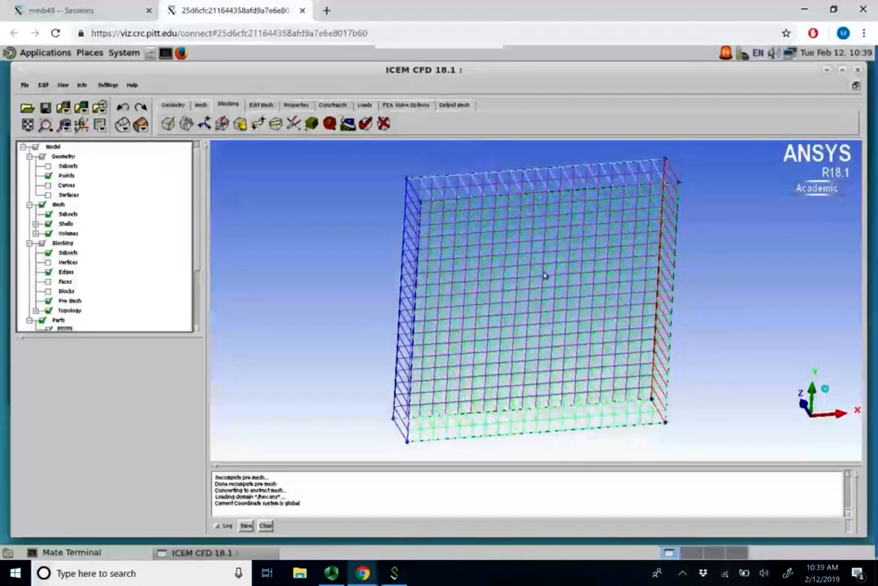
drag(558, 243, 603, 255)
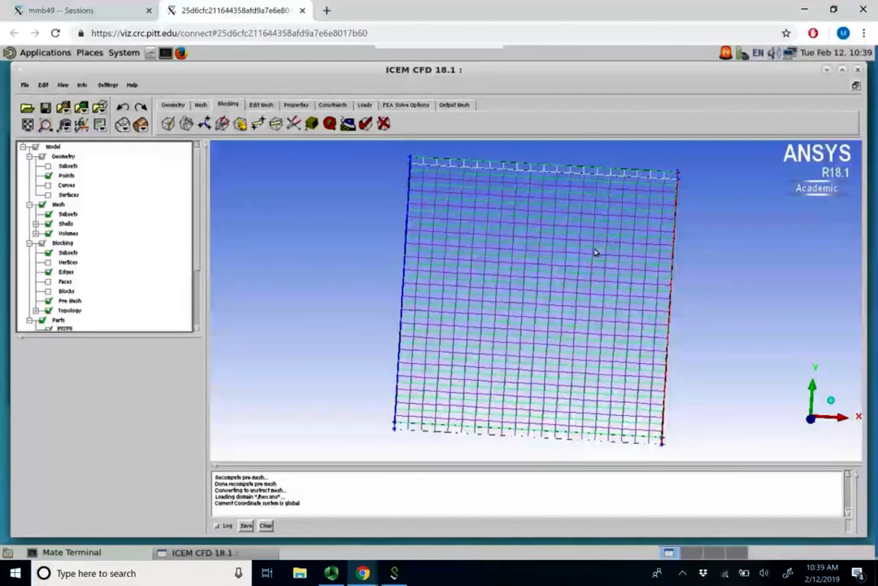
scroll(127, 269, down, 3)
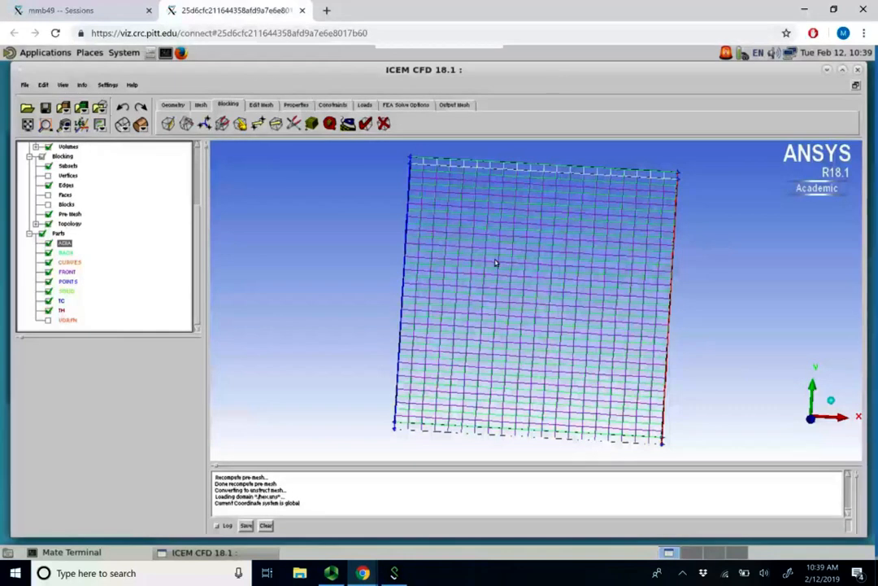
Set the output solver to ANSYS CFX and apply the solver setup
click(457, 106)
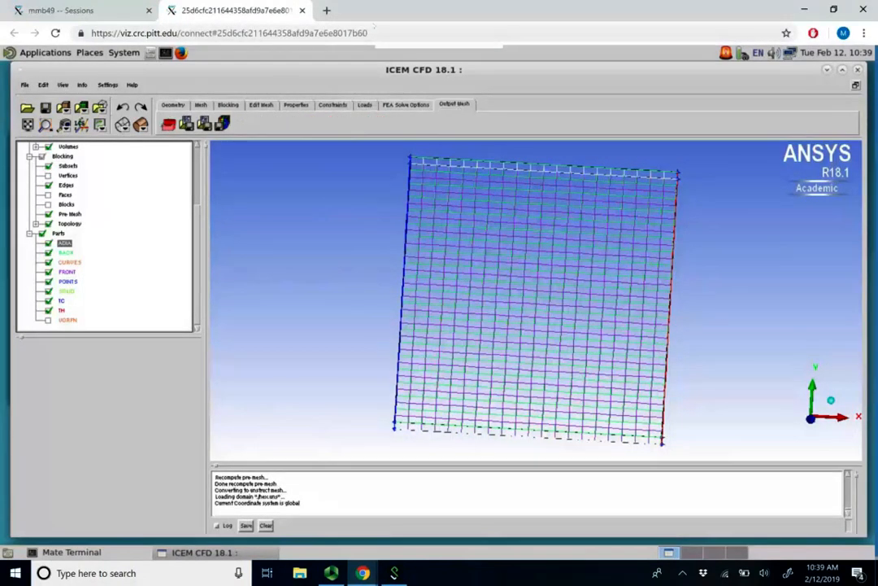
click(167, 124)
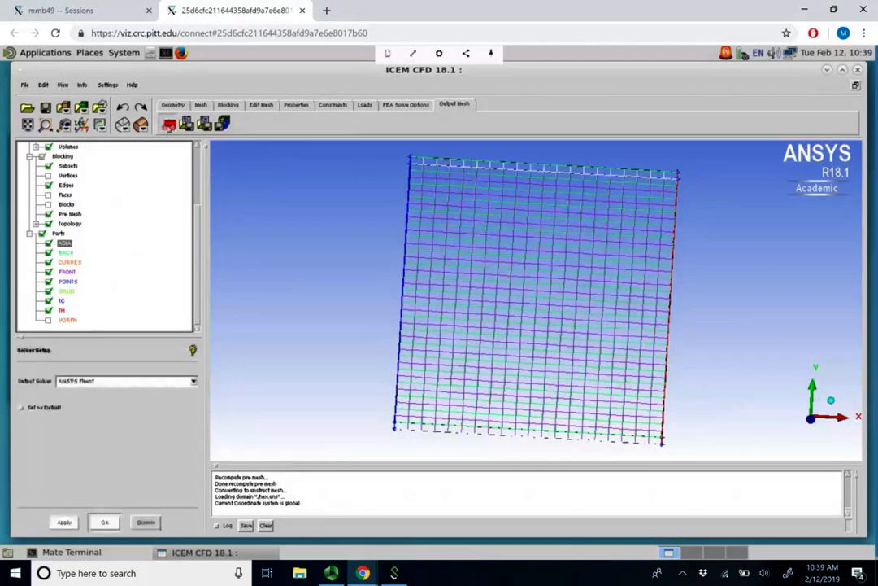
click(194, 381)
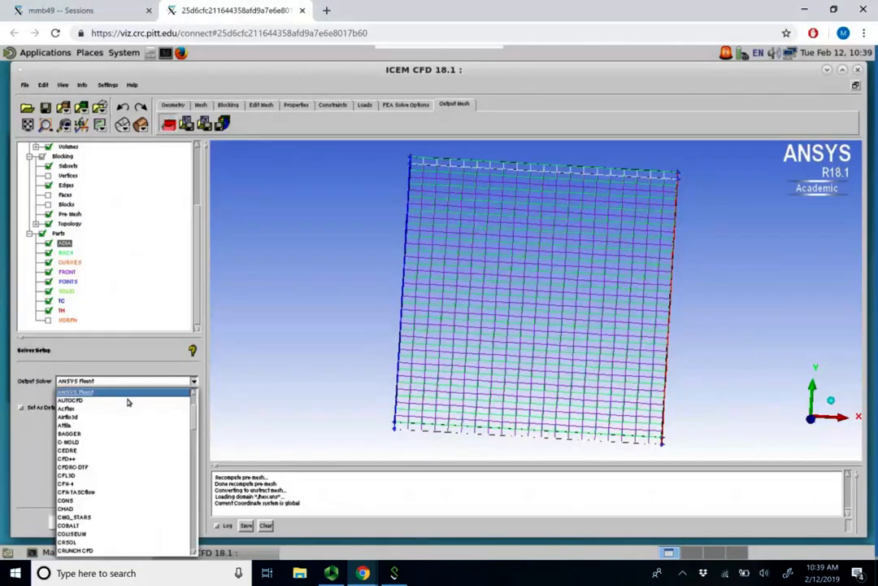
scroll(128, 405, down, 3)
click(88, 432)
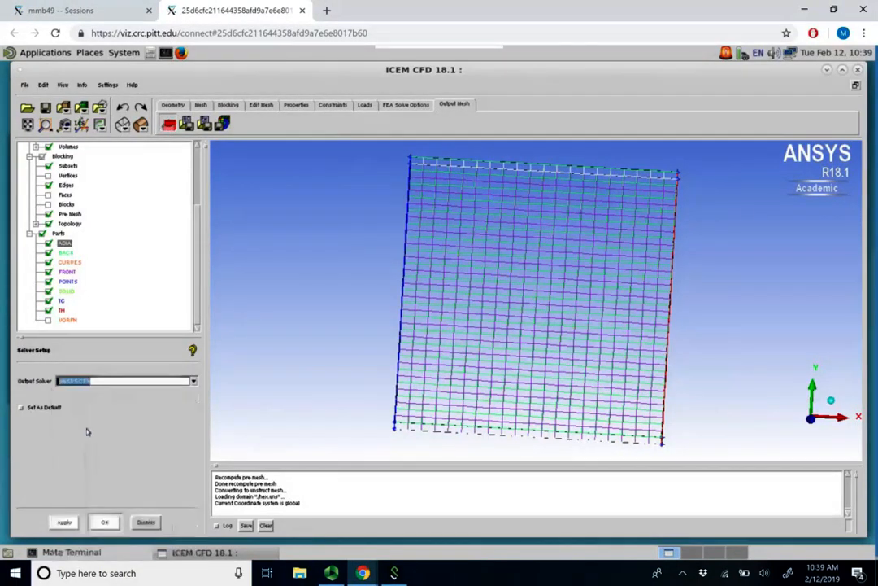
click(65, 521)
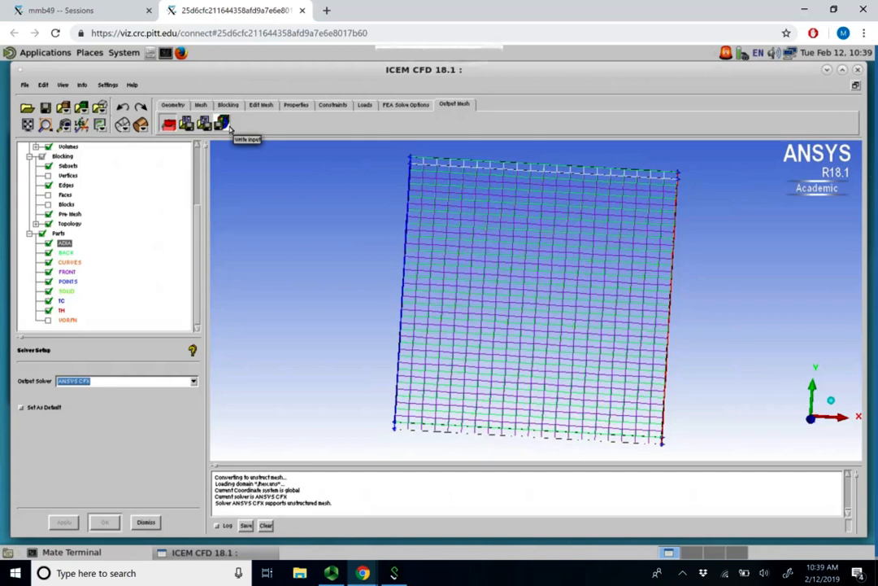
Save the project as 2DSlab in a new folder named NewFolder on the Desktop
click(24, 84)
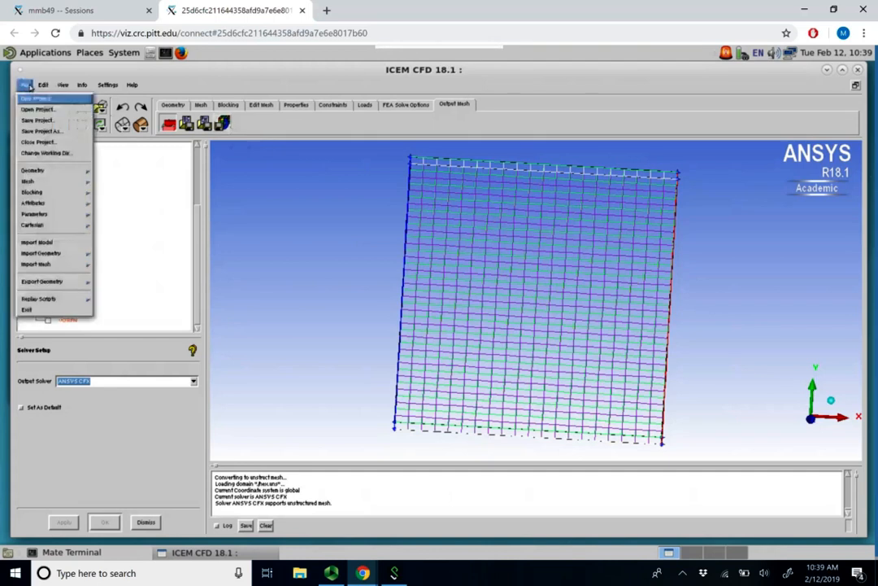
click(57, 131)
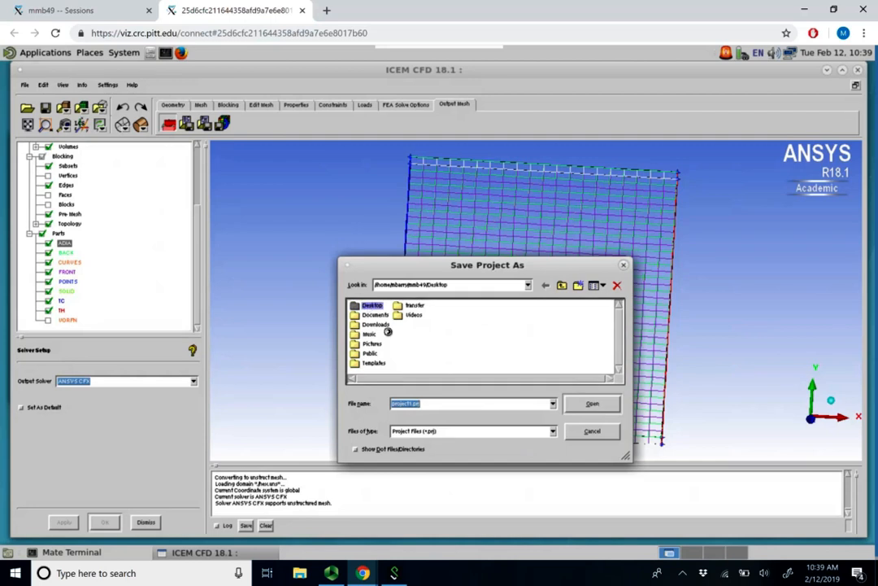
double_click(371, 306)
click(576, 286)
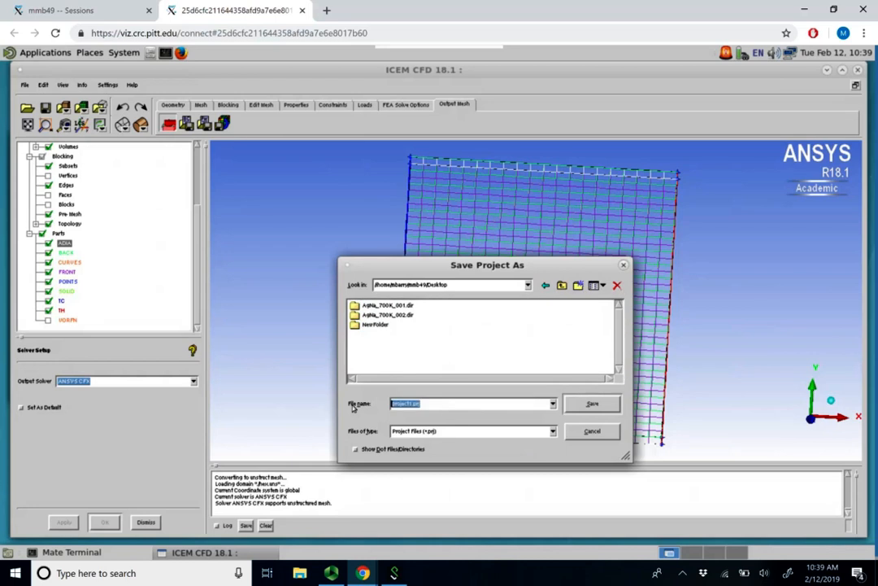
double_click(375, 324)
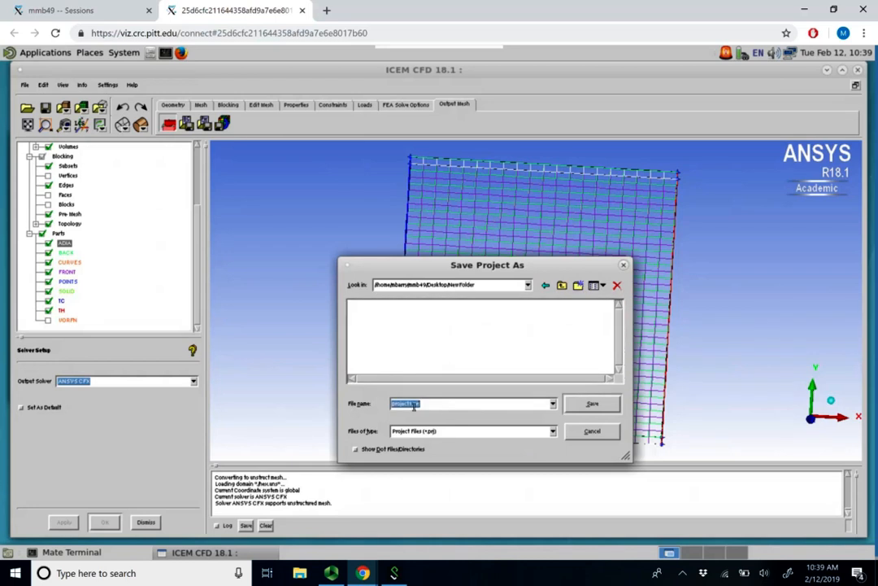
text(a)
text(DSlid)
key(Return)
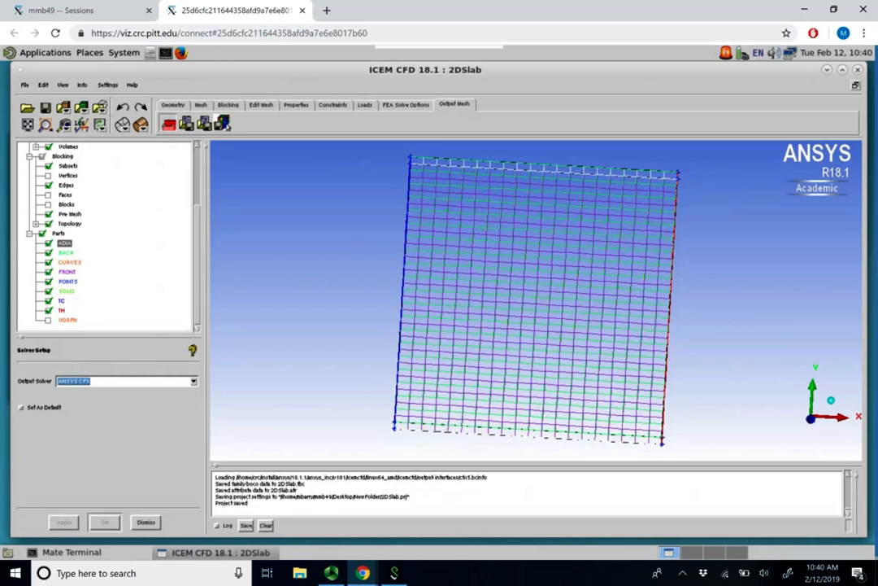
Write the mesh as the CFX5 input file 2DSlab.cfx5 with the default options, without saving the project again first
click(226, 126)
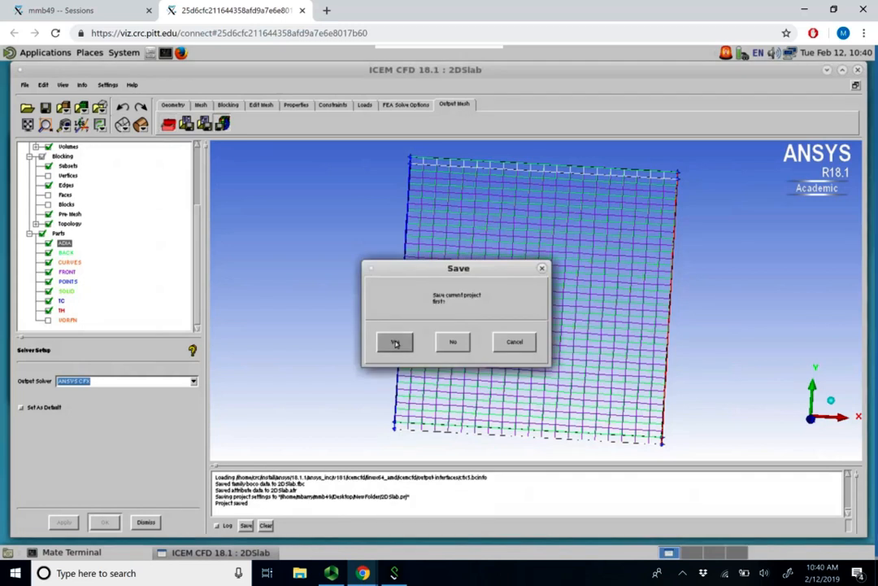
click(450, 343)
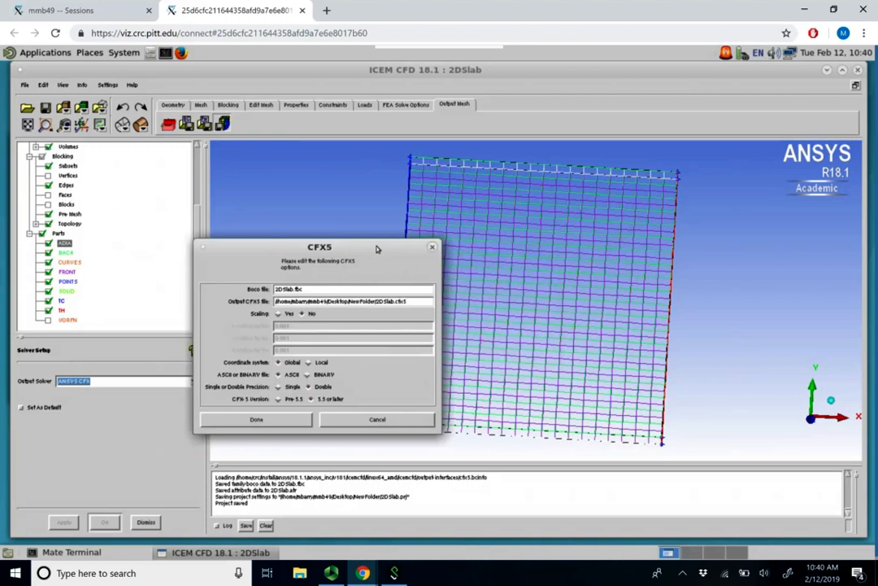
drag(379, 249, 435, 186)
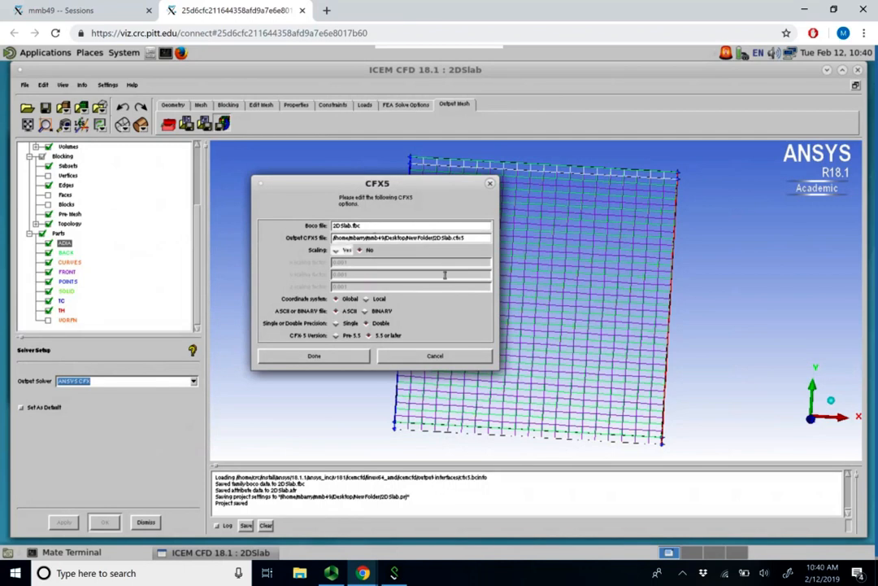
double_click(457, 238)
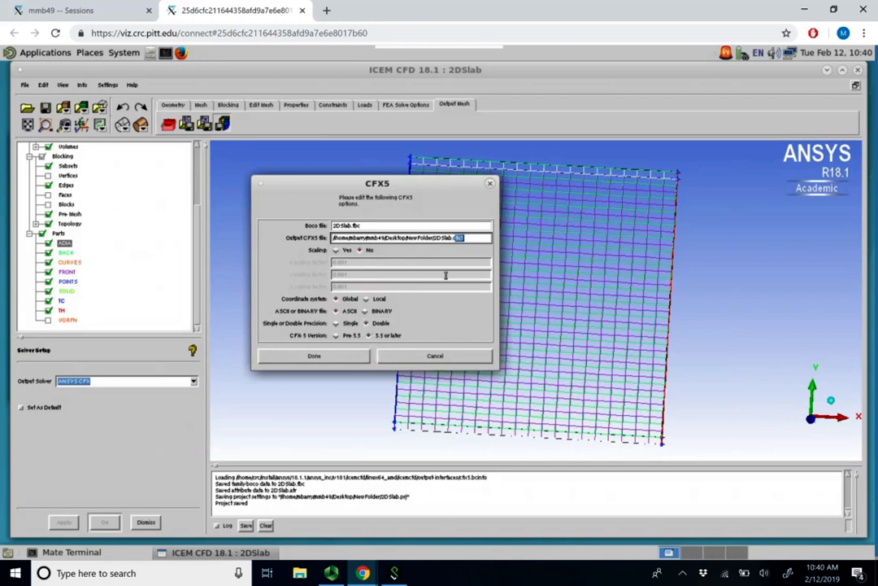
click(325, 358)
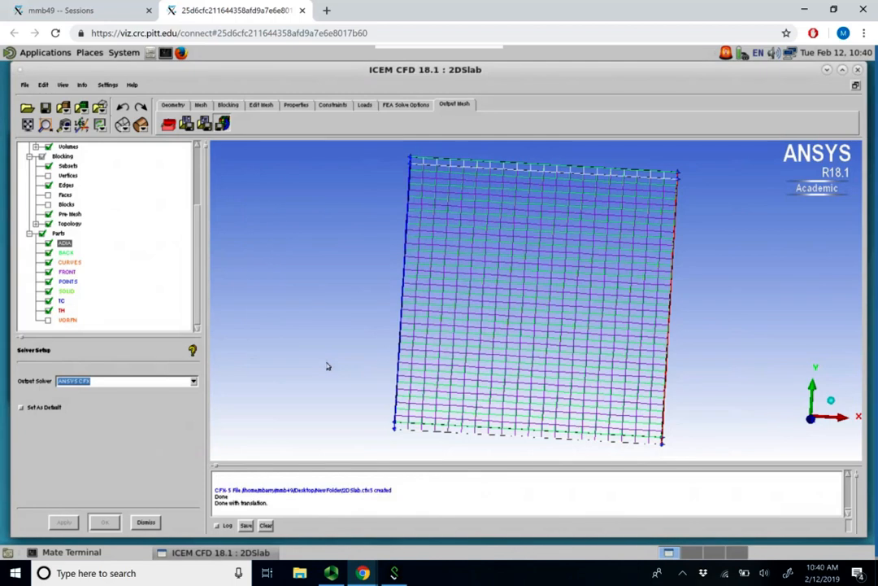